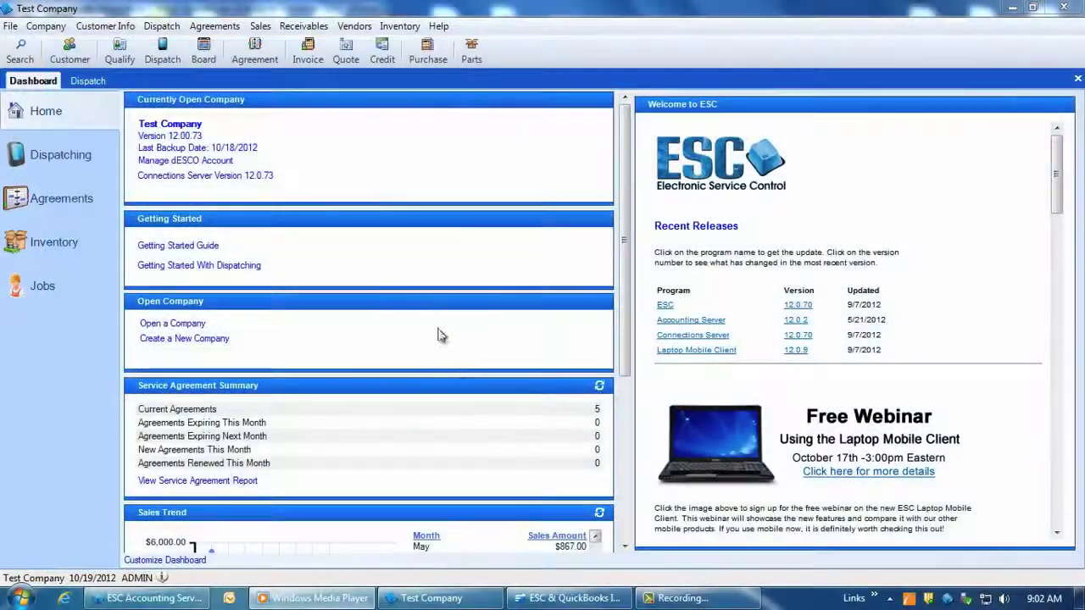
Switch from the ESC dashboard to the 'ESC & QuickBooks Integration' QuickBooks company file.
{"action": "left_click", "coordinate": [541, 599]}
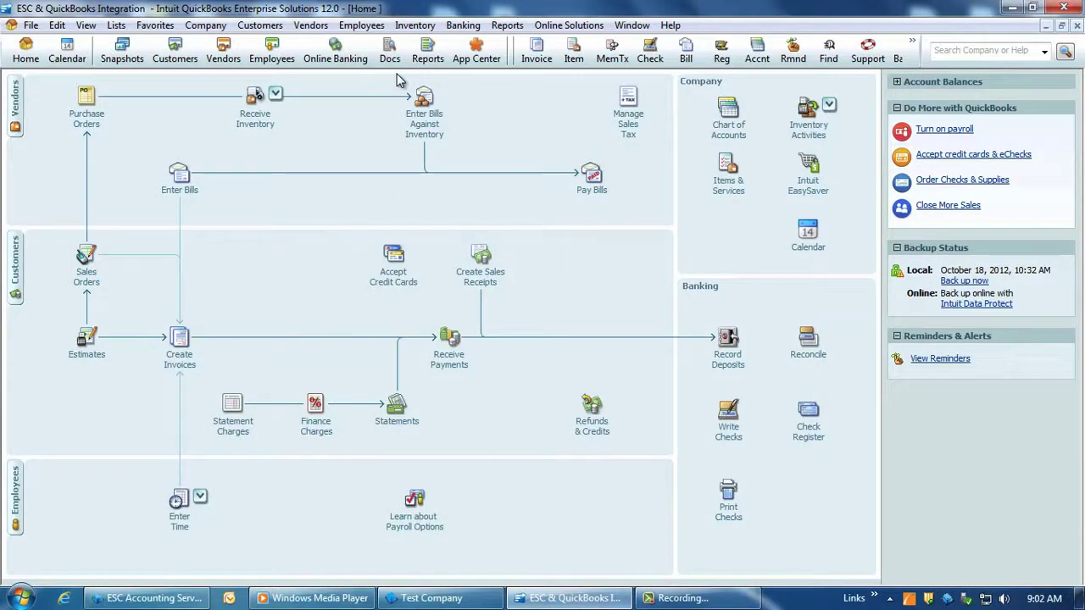
In Integrated Applications company preferences, allow ESC to access Social Security numbers and personal data.
{"action": "left_click", "coordinate": [59, 28]}
{"action": "left_click", "coordinate": [95, 227]}
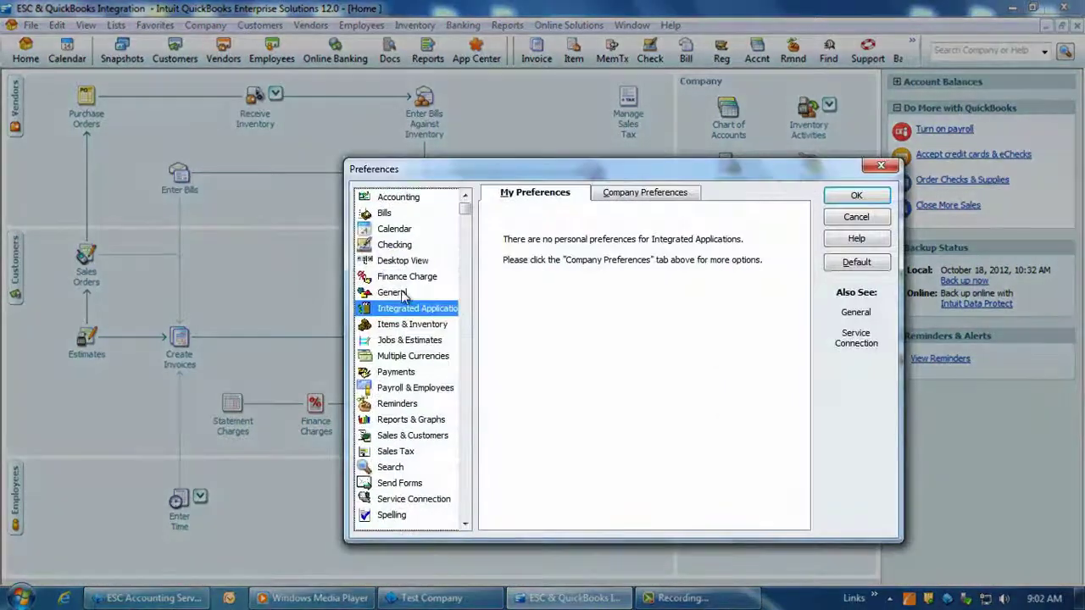
{"action": "left_click", "coordinate": [645, 194]}
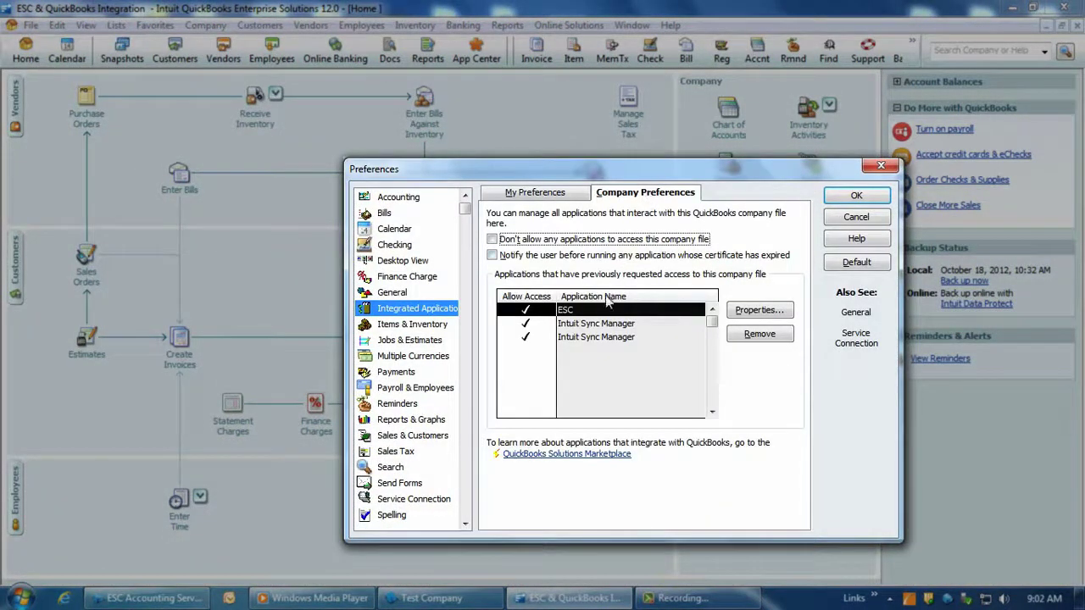
{"action": "left_click", "coordinate": [758, 311]}
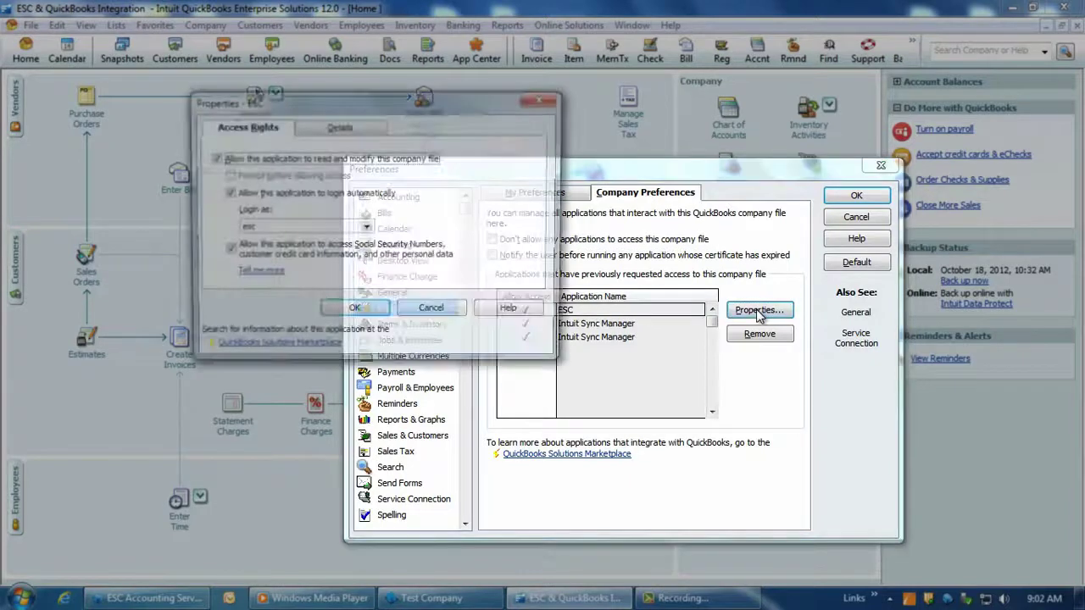
{"action": "left_click", "coordinate": [227, 252]}
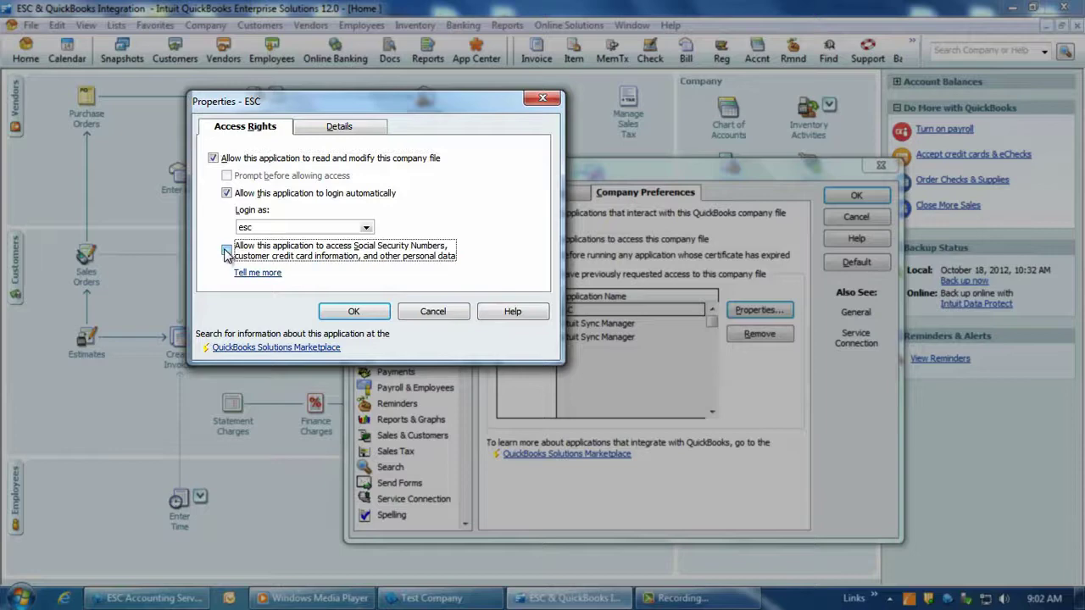
{"action": "left_click", "coordinate": [228, 252]}
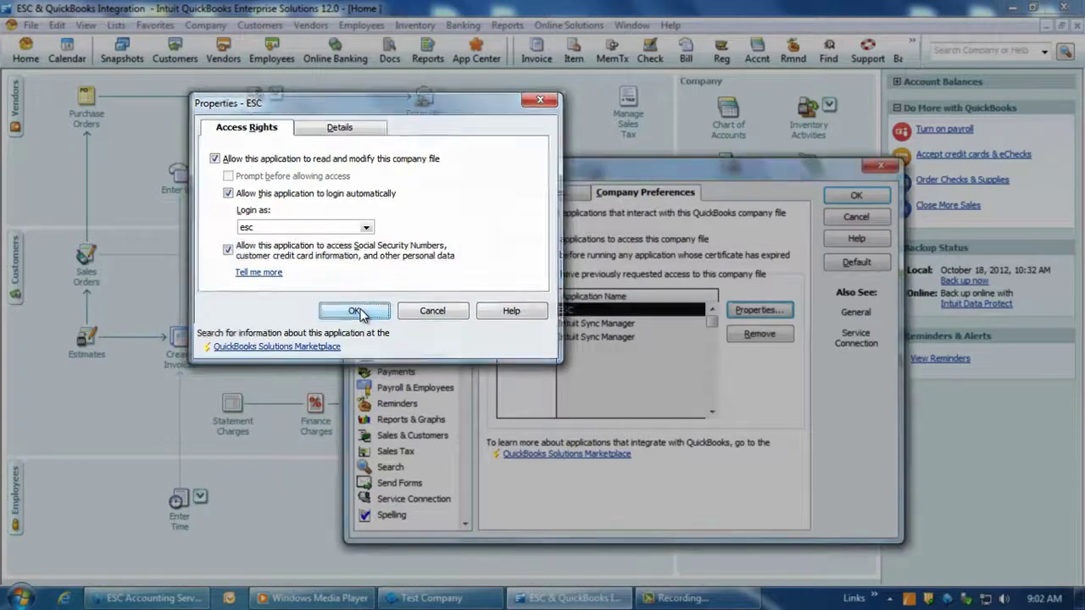
{"action": "left_click", "coordinate": [356, 312]}
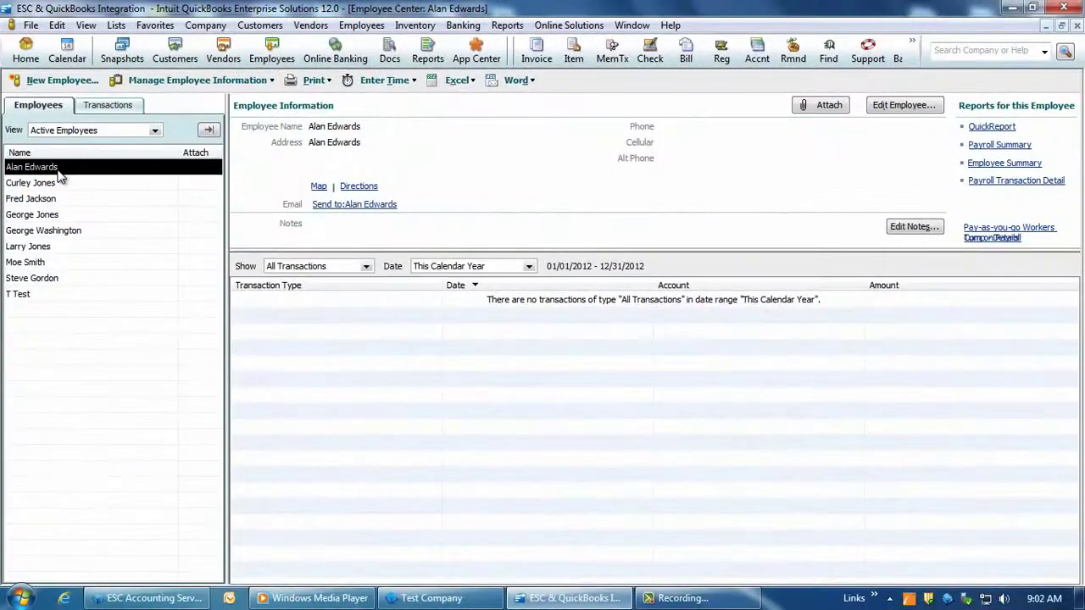
Confirm the first employee's Hourly Rate earnings use time data to create paychecks.
{"action": "right_click", "coordinate": [61, 175]}
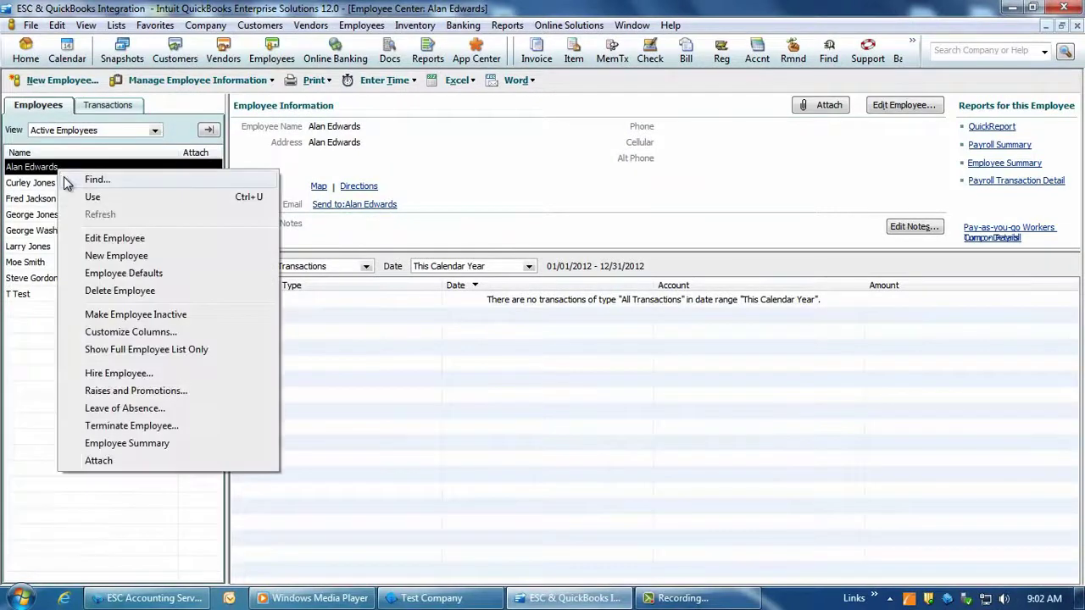
{"action": "left_click", "coordinate": [100, 237]}
{"action": "left_click", "coordinate": [270, 109]}
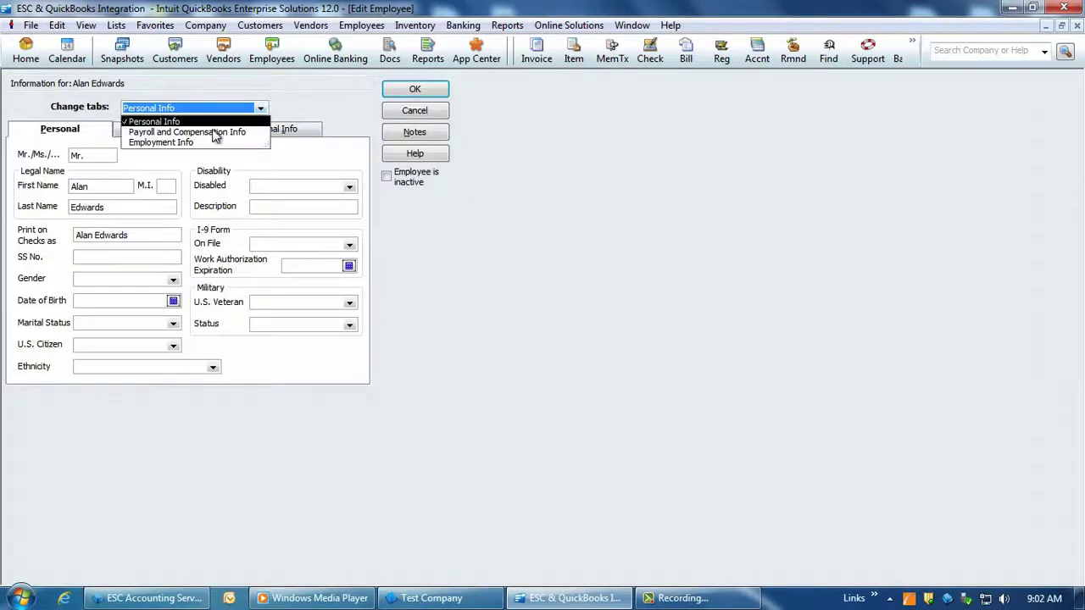
{"action": "left_click", "coordinate": [213, 129]}
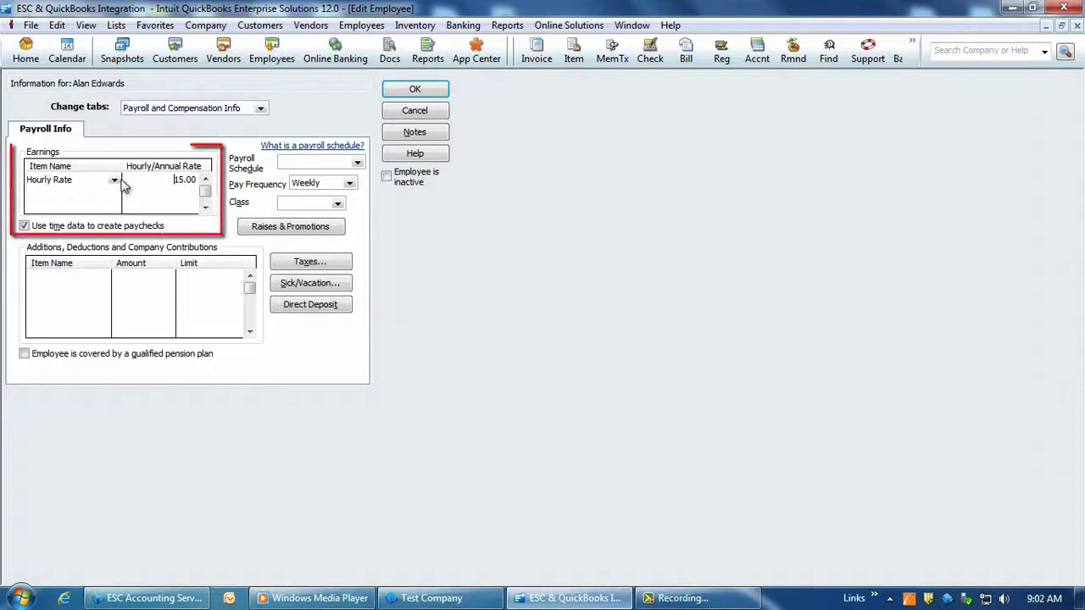
{"action": "left_click", "coordinate": [108, 179]}
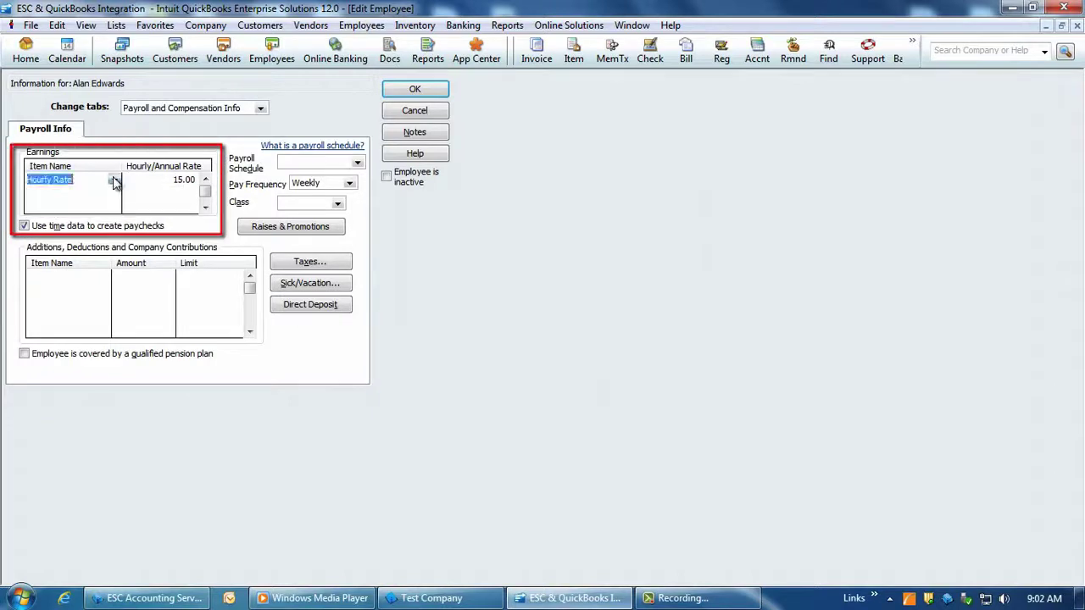
{"action": "left_click", "coordinate": [25, 225]}
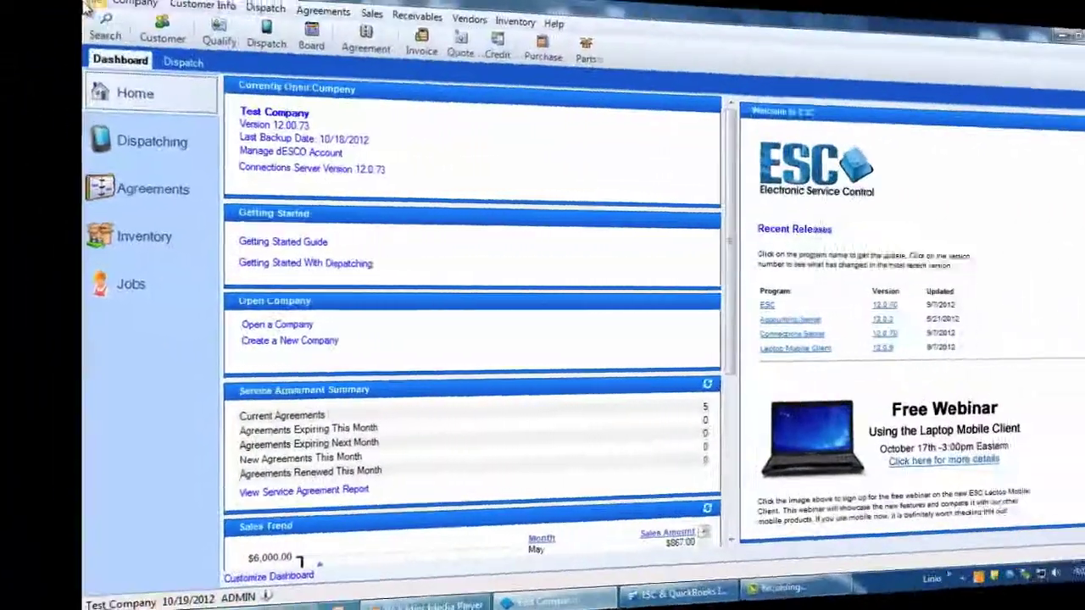
{"action": "left_click", "coordinate": [10, 26]}
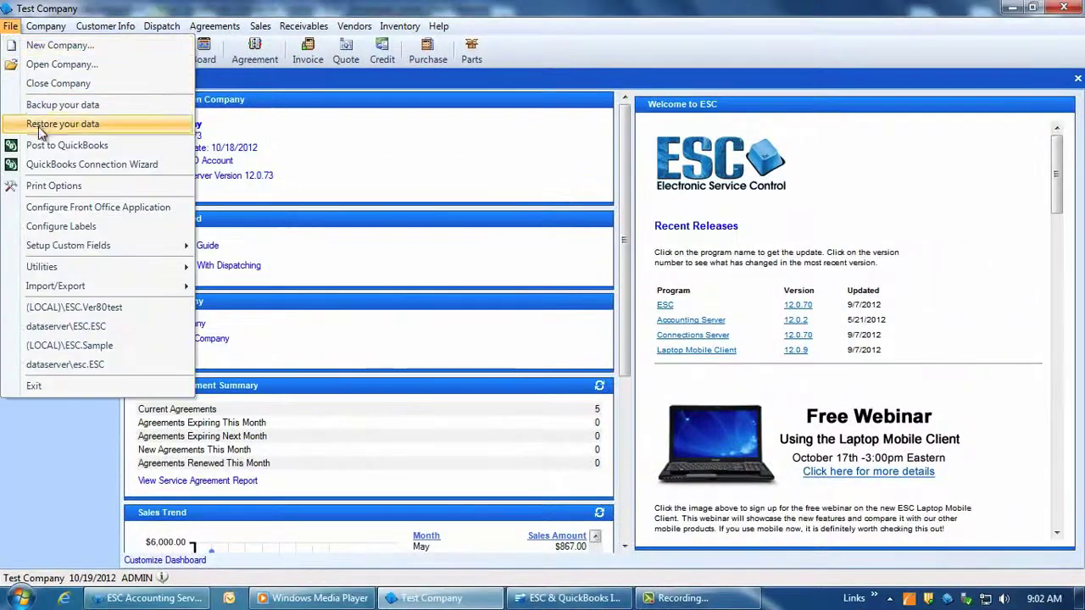
{"action": "left_click", "coordinate": [39, 162]}
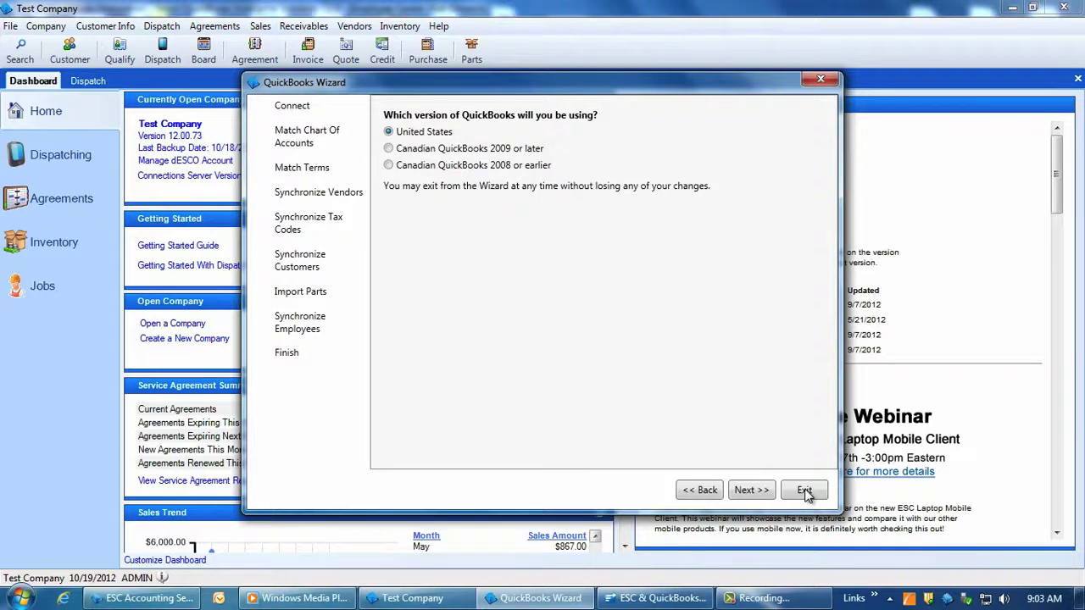
{"action": "left_click", "coordinate": [805, 491]}
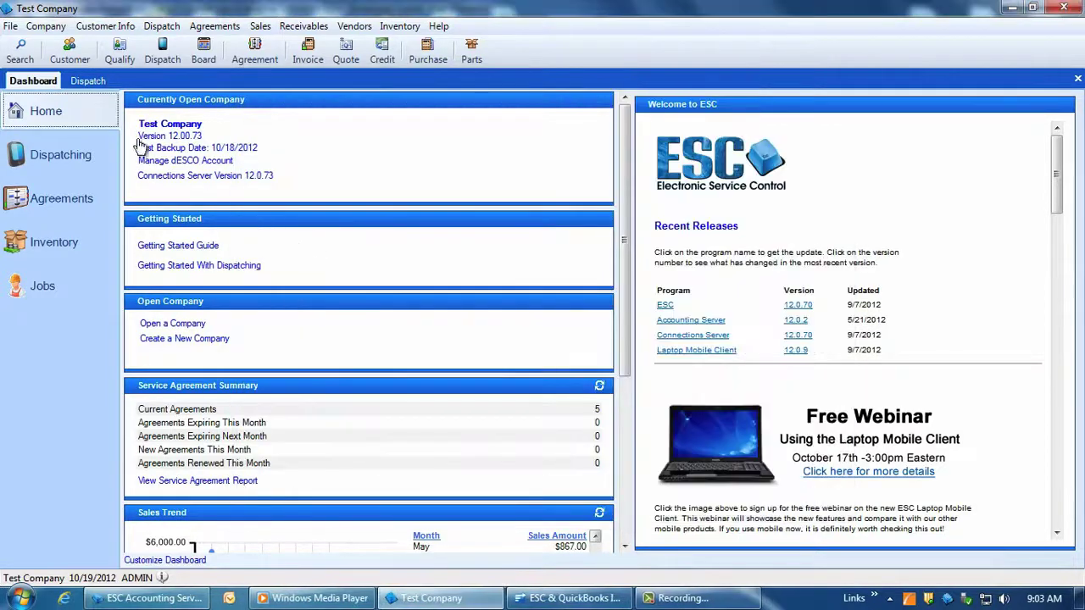
In Setup Users, check 'Post Time to Payroll' under Dispatch for the second user.
{"action": "left_click", "coordinate": [49, 27]}
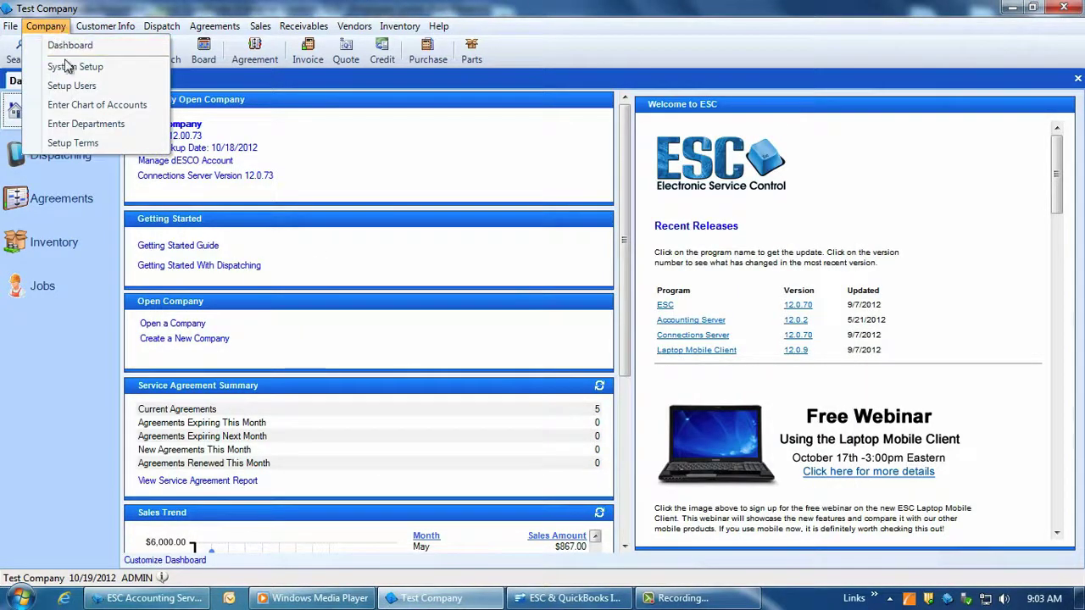
{"action": "left_click", "coordinate": [71, 86]}
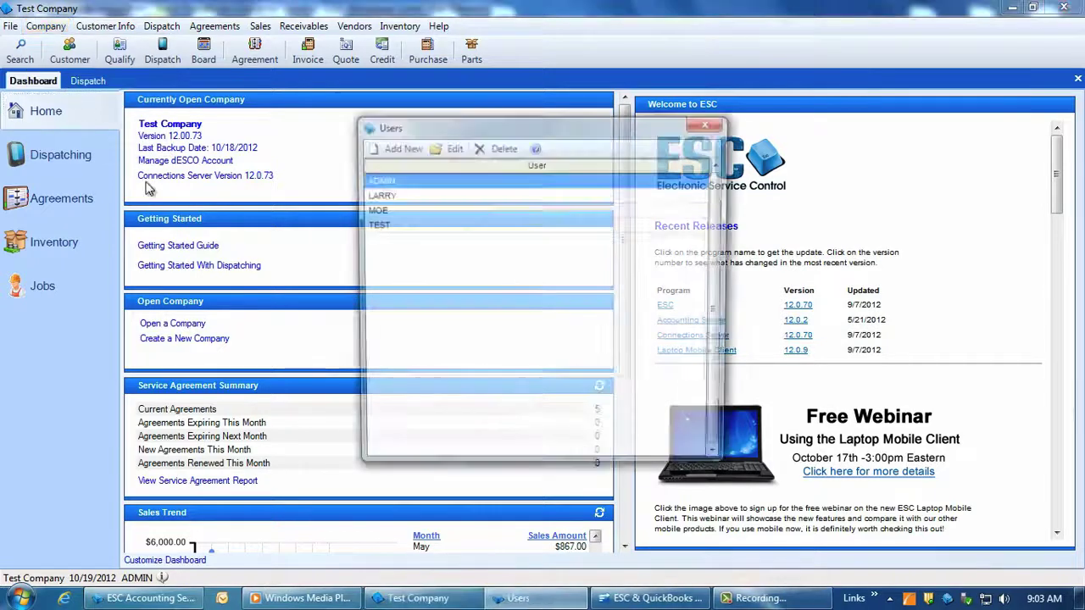
{"action": "left_click", "coordinate": [387, 196]}
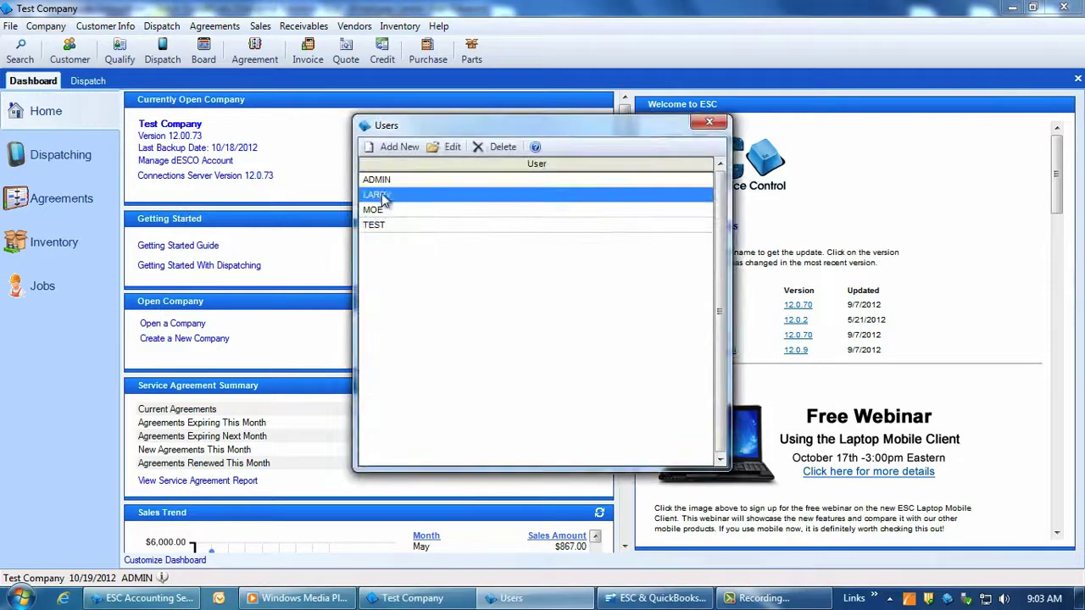
{"action": "left_click", "coordinate": [451, 148]}
{"action": "left_click", "coordinate": [581, 415]}
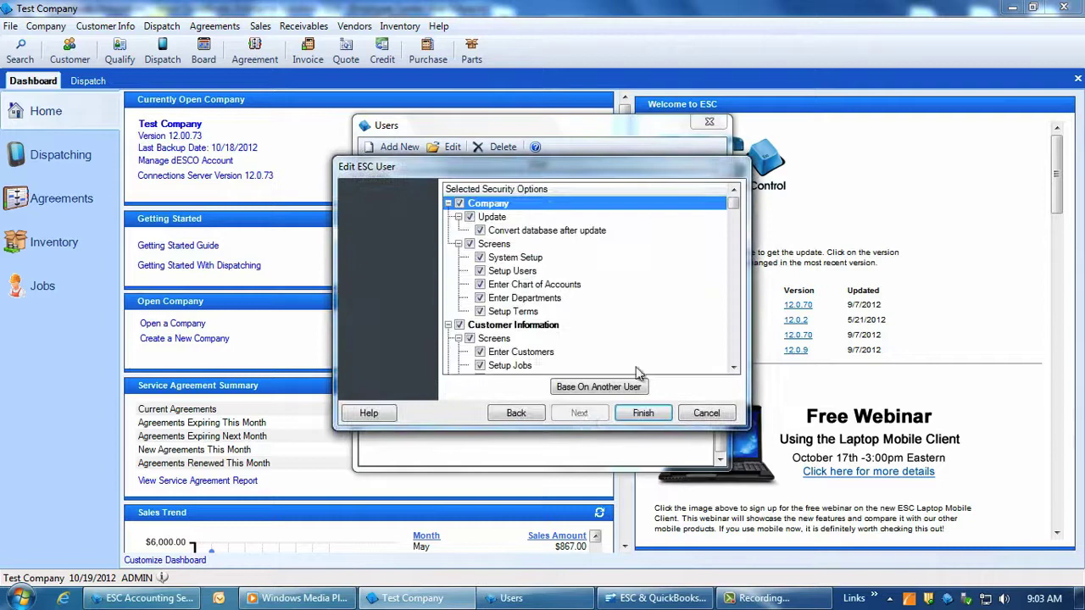
{"action": "left_click", "coordinate": [735, 355]}
{"action": "left_click", "coordinate": [737, 354]}
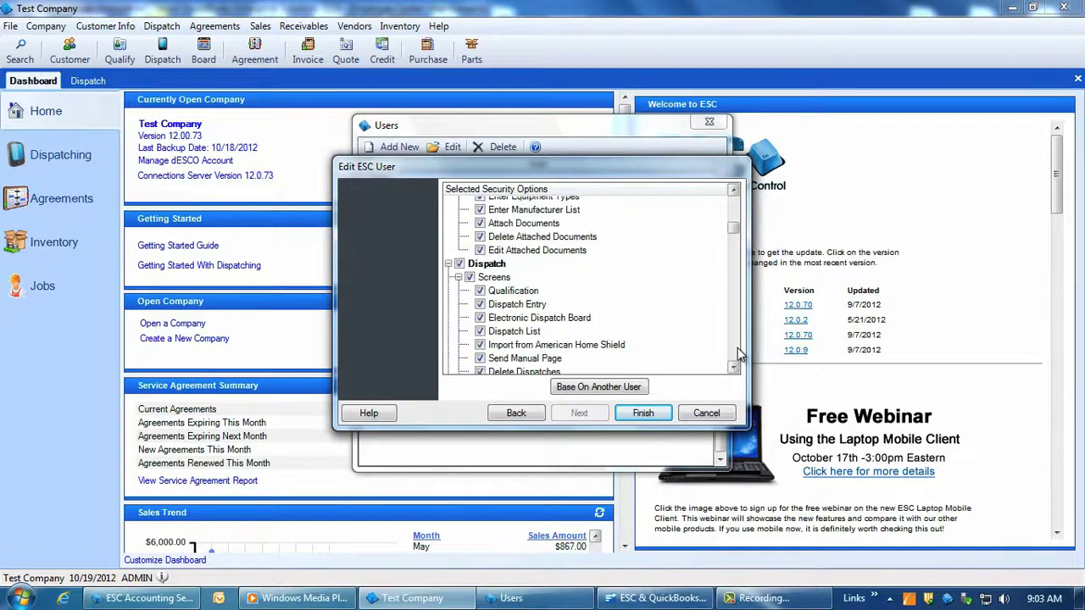
{"action": "left_click", "coordinate": [737, 354]}
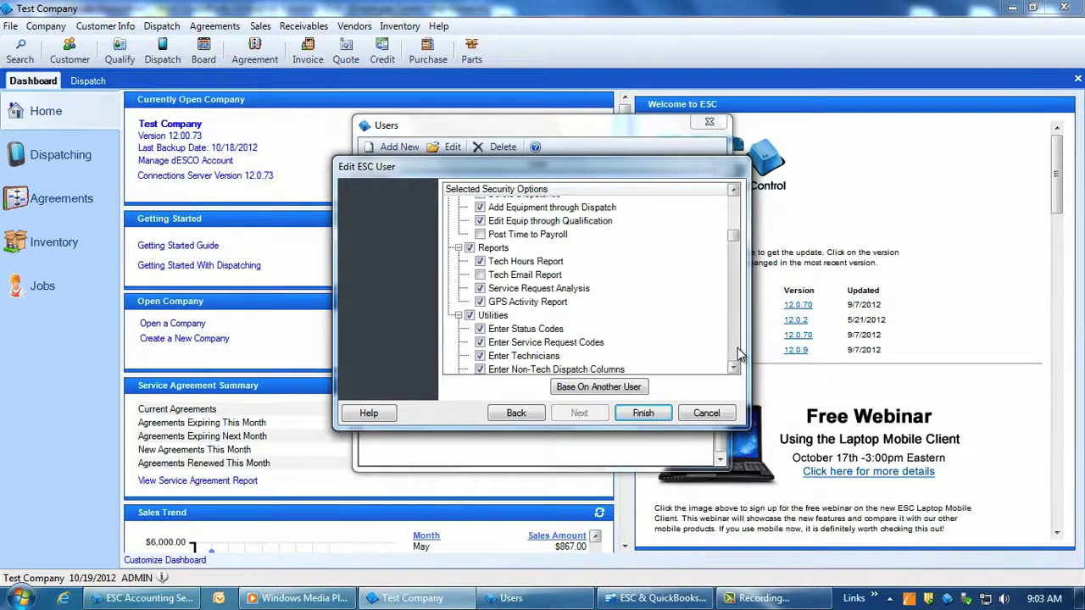
{"action": "left_click", "coordinate": [481, 236]}
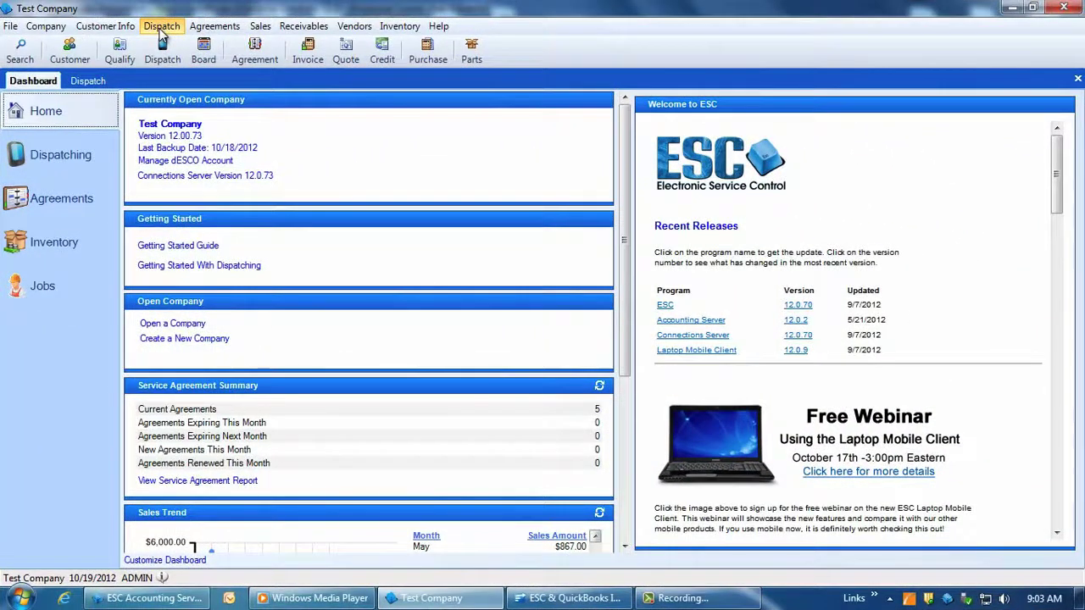
Open an employee's record from Enter Technicians and check their pay rate.
{"action": "left_click", "coordinate": [161, 28]}
{"action": "left_click", "coordinate": [214, 243]}
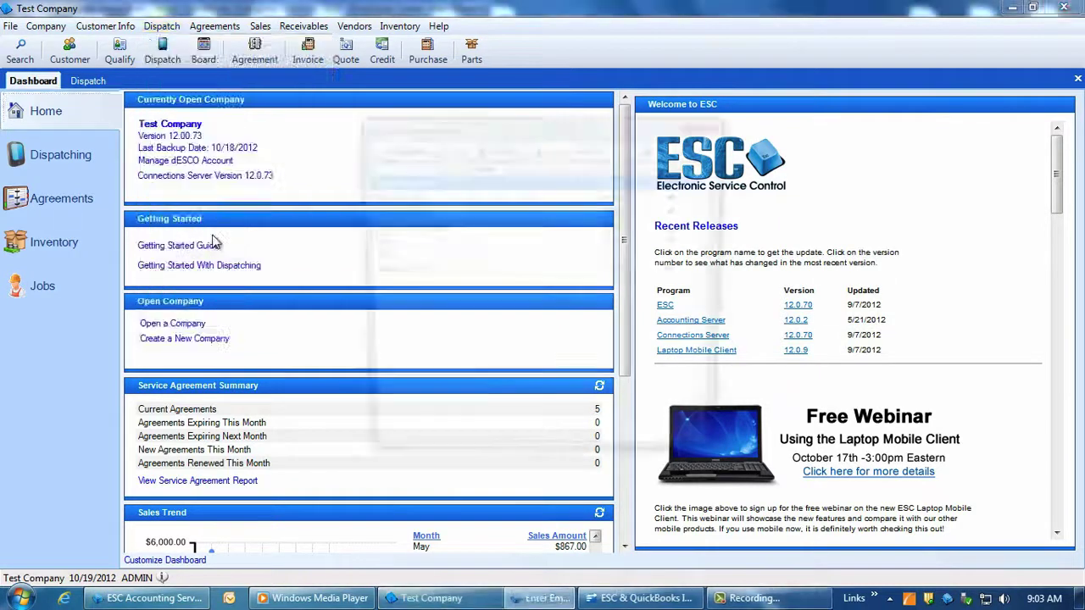
{"action": "double_click", "coordinate": [404, 183]}
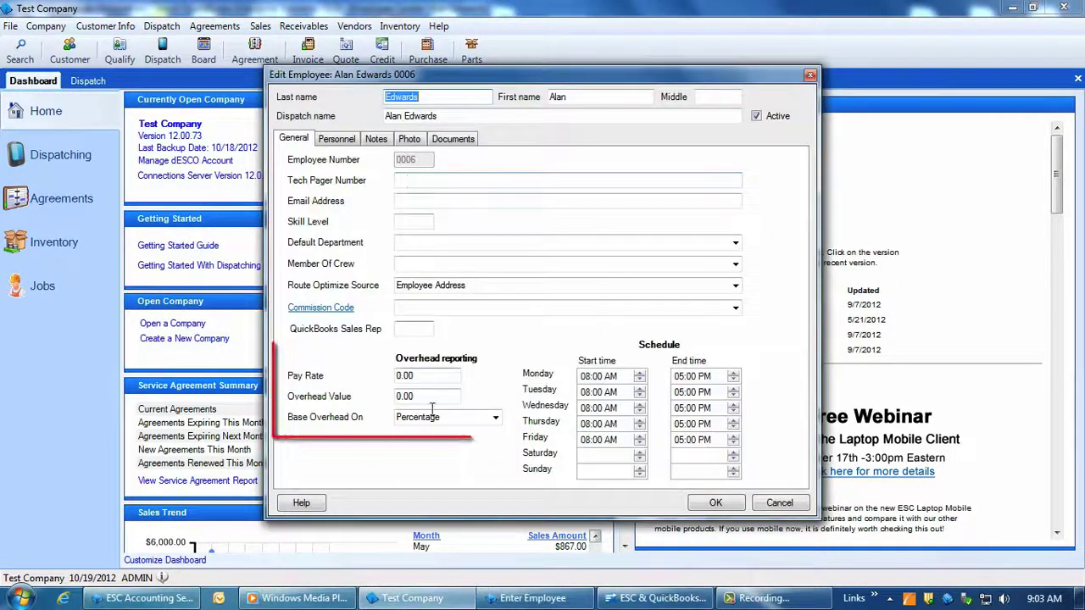
{"action": "left_click", "coordinate": [431, 375]}
{"action": "double_click", "coordinate": [431, 376]}
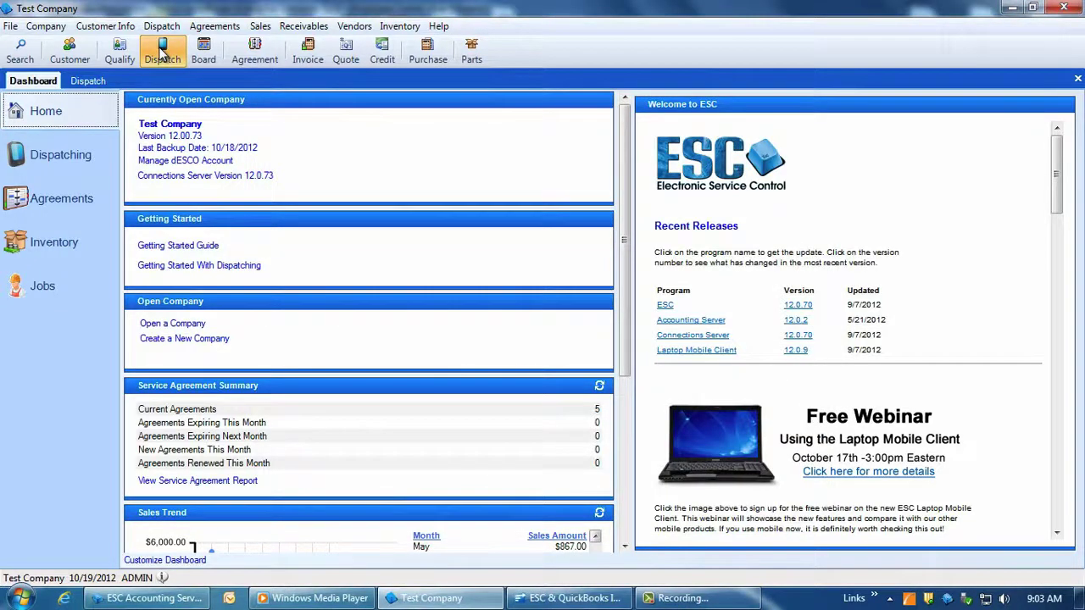
Open dispatch 50111 and view its technician schedule.
{"action": "left_click", "coordinate": [162, 53]}
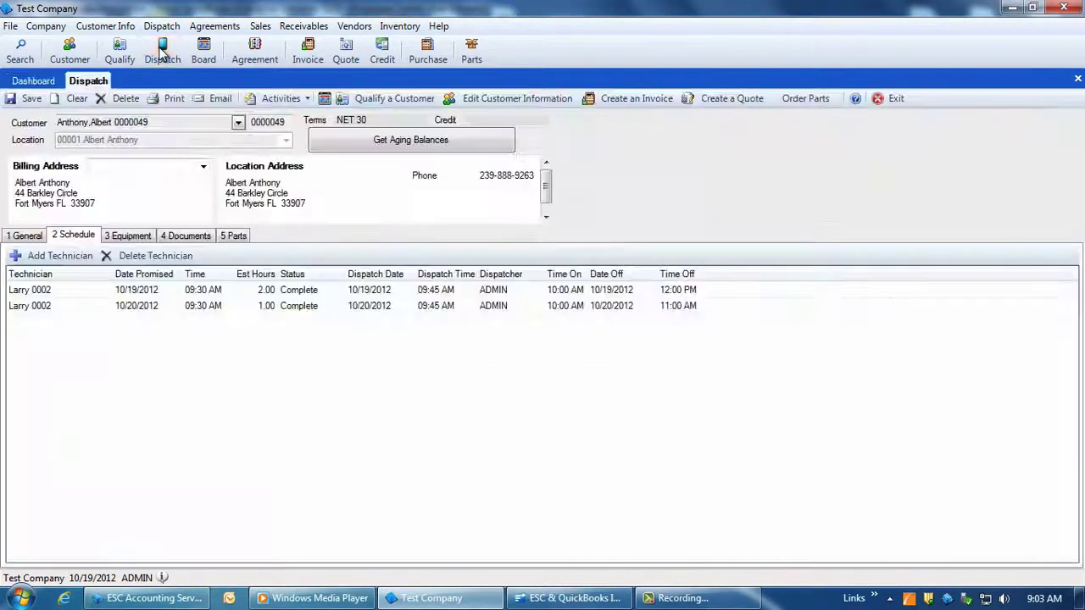
{"action": "left_click", "coordinate": [25, 240]}
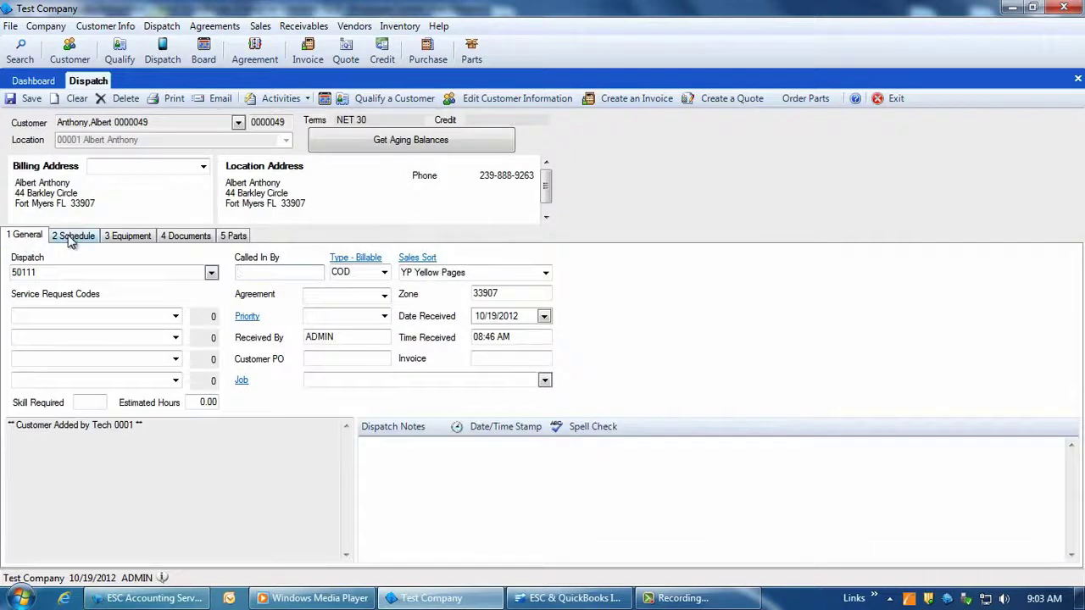
{"action": "left_click", "coordinate": [65, 239]}
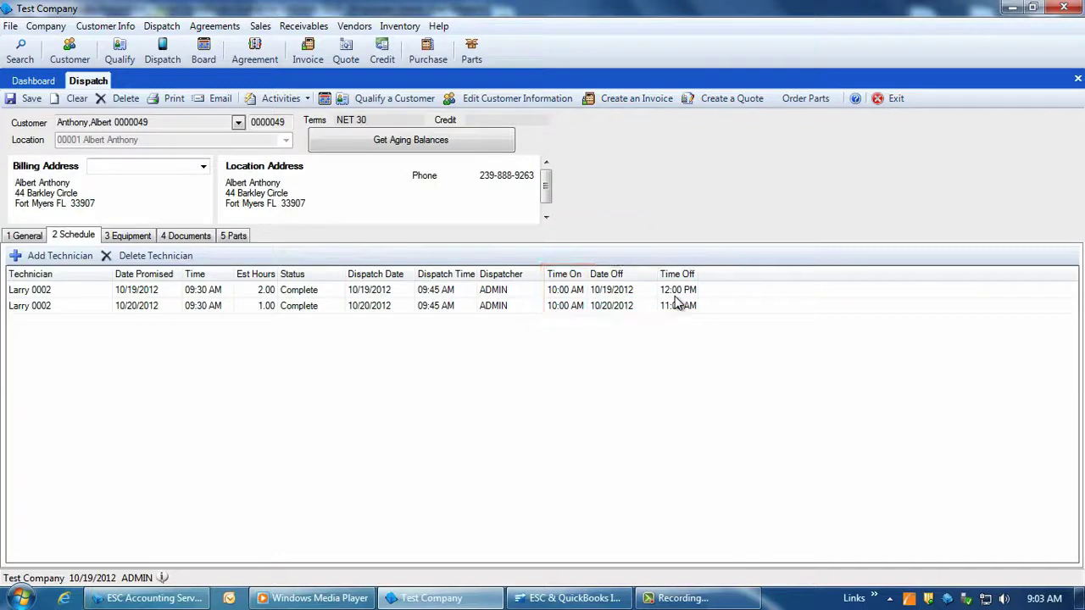
Save the dispatch, then list completed hours to post for the week starting 10/14/2012.
{"action": "left_click", "coordinate": [29, 100]}
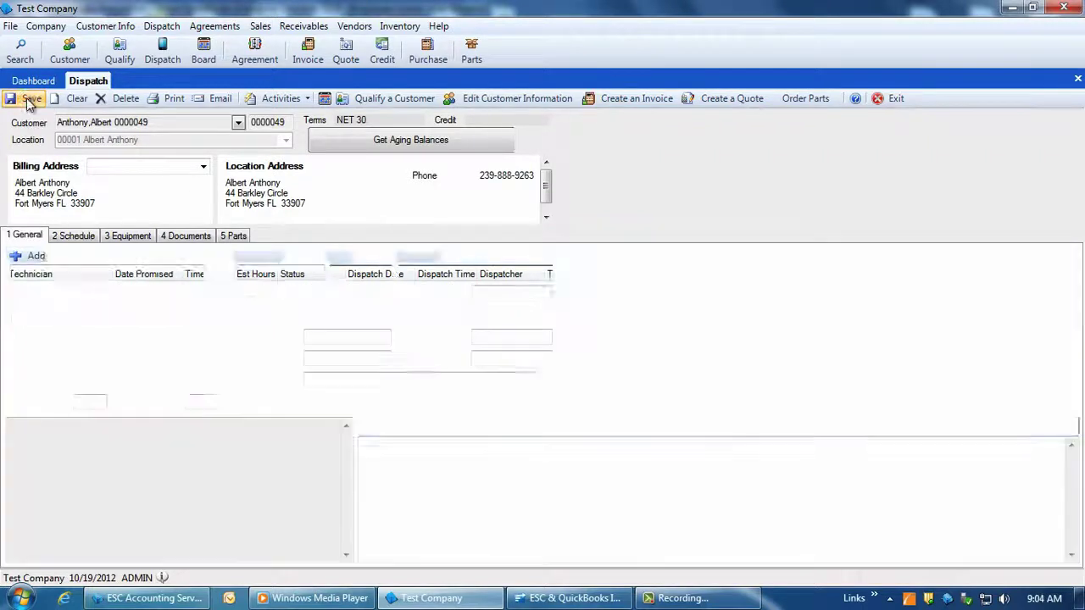
{"action": "left_click", "coordinate": [161, 26]}
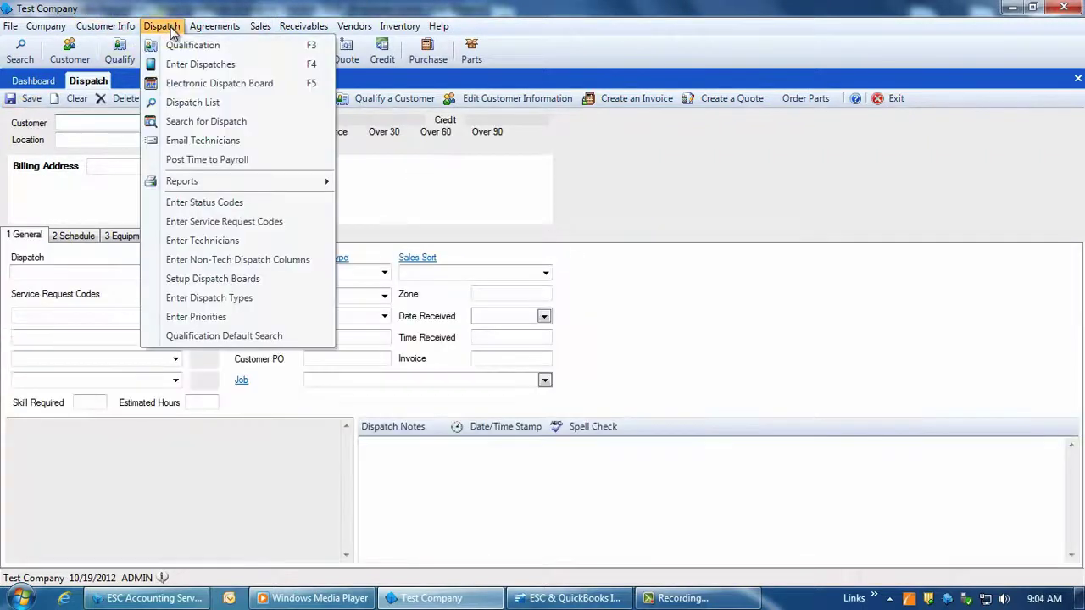
{"action": "left_click", "coordinate": [190, 161]}
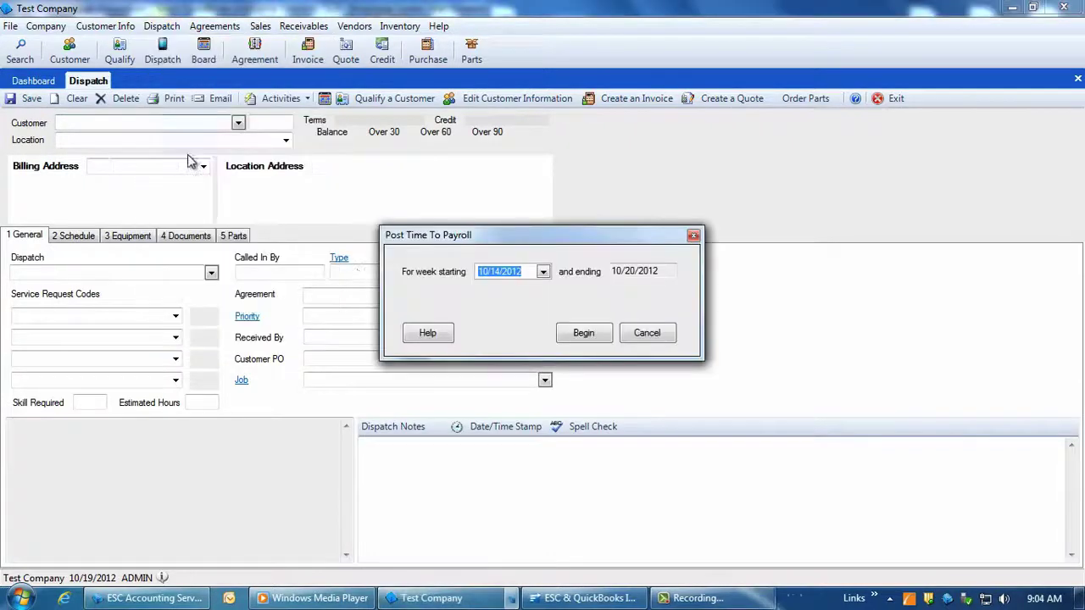
{"action": "left_click", "coordinate": [593, 336]}
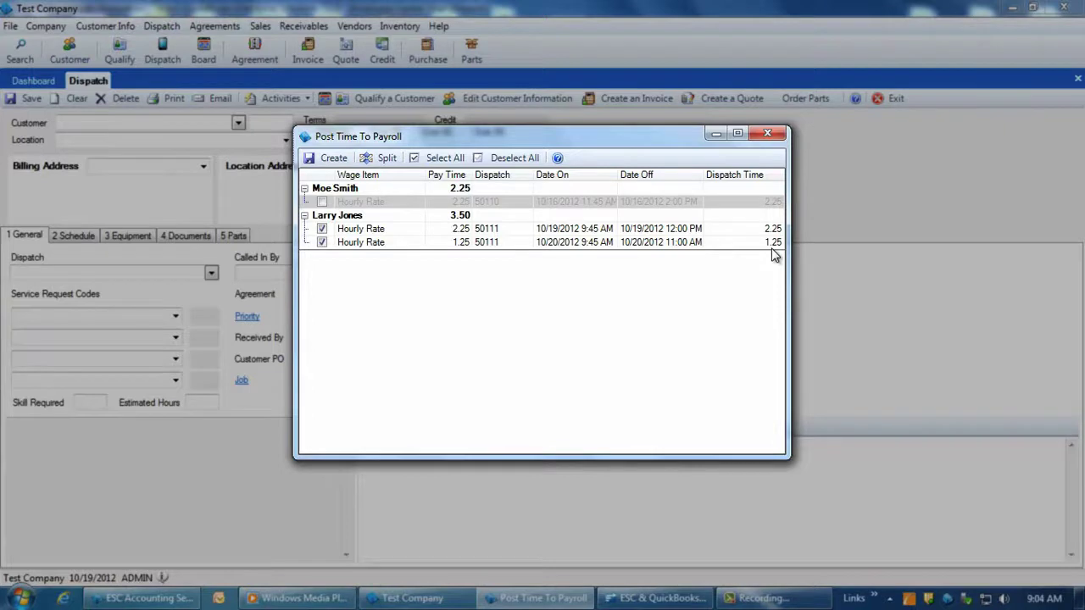
Review and keep both Hourly Rate entries checked: 2.25 and 1.25 hours.
{"action": "left_click", "coordinate": [462, 232]}
{"action": "left_click", "coordinate": [465, 245]}
{"action": "left_click", "coordinate": [322, 242]}
{"action": "left_click", "coordinate": [322, 243]}
Create and save the time entry from the checked rows, then close Post Time To Payroll.
{"action": "left_click", "coordinate": [331, 159]}
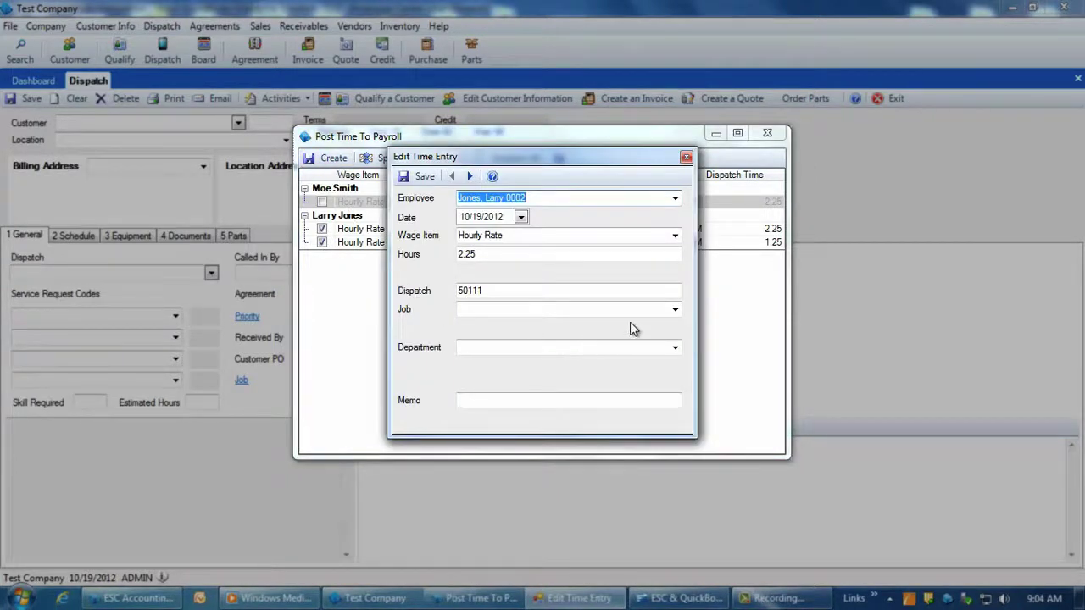
{"action": "left_click", "coordinate": [676, 310]}
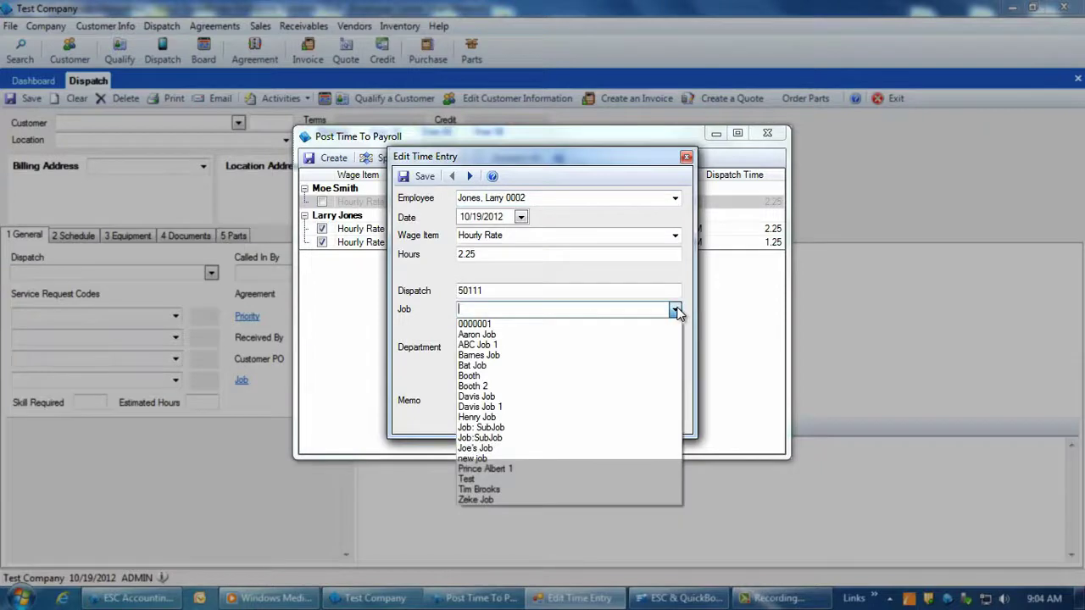
{"action": "left_click", "coordinate": [676, 310]}
{"action": "left_click", "coordinate": [676, 349]}
{"action": "left_click", "coordinate": [676, 348]}
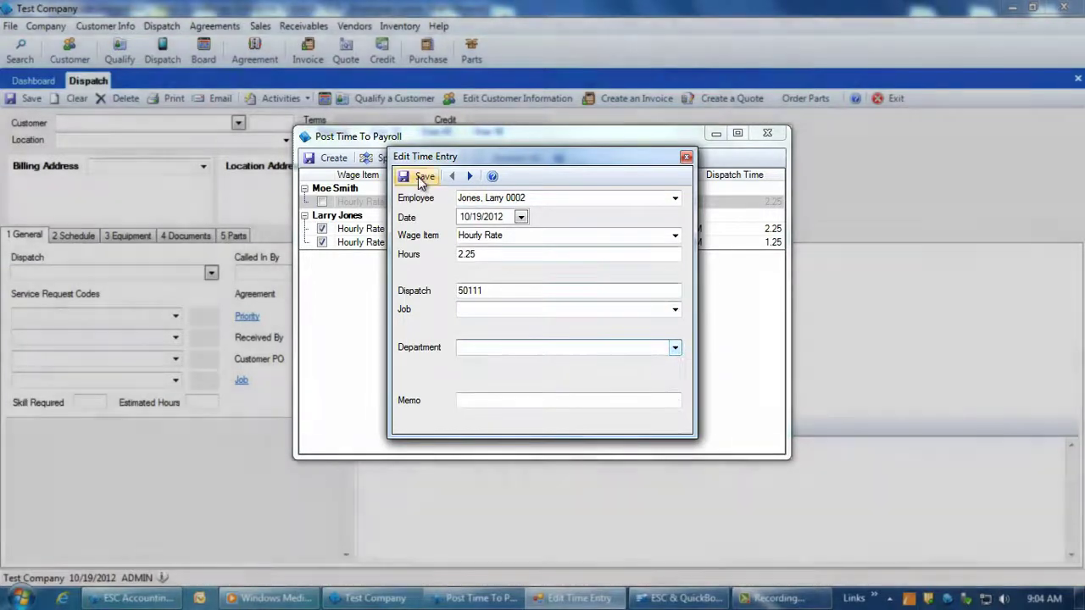
{"action": "left_click", "coordinate": [421, 177]}
{"action": "key", "text": "Escape"}
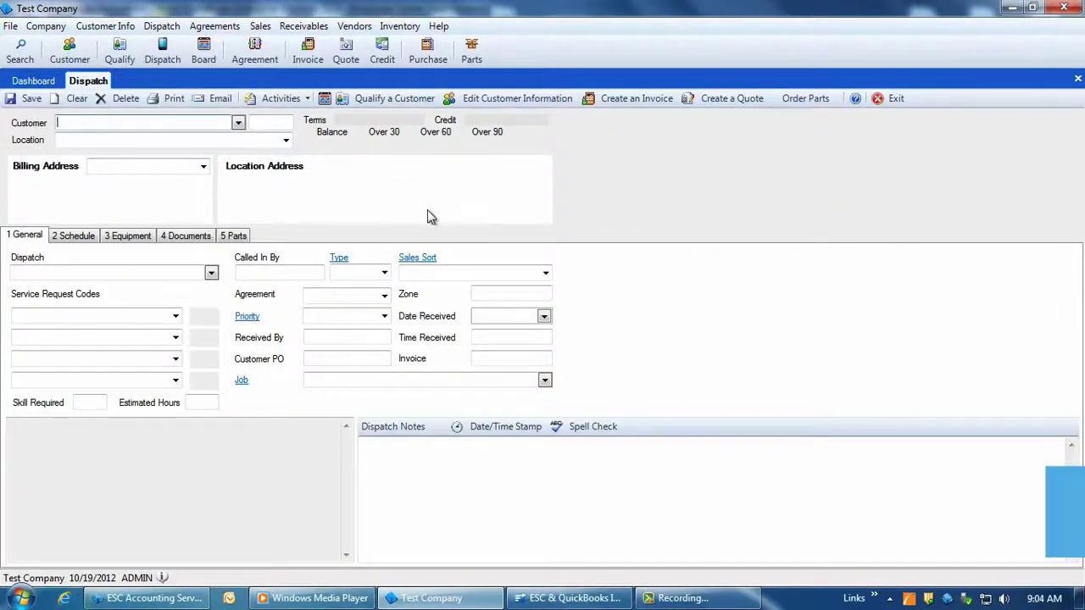
In QuickBooks, open the Weekly Timesheet and its employee Name list to see posted hours.
{"action": "mouse_move", "coordinate": [585, 561]}
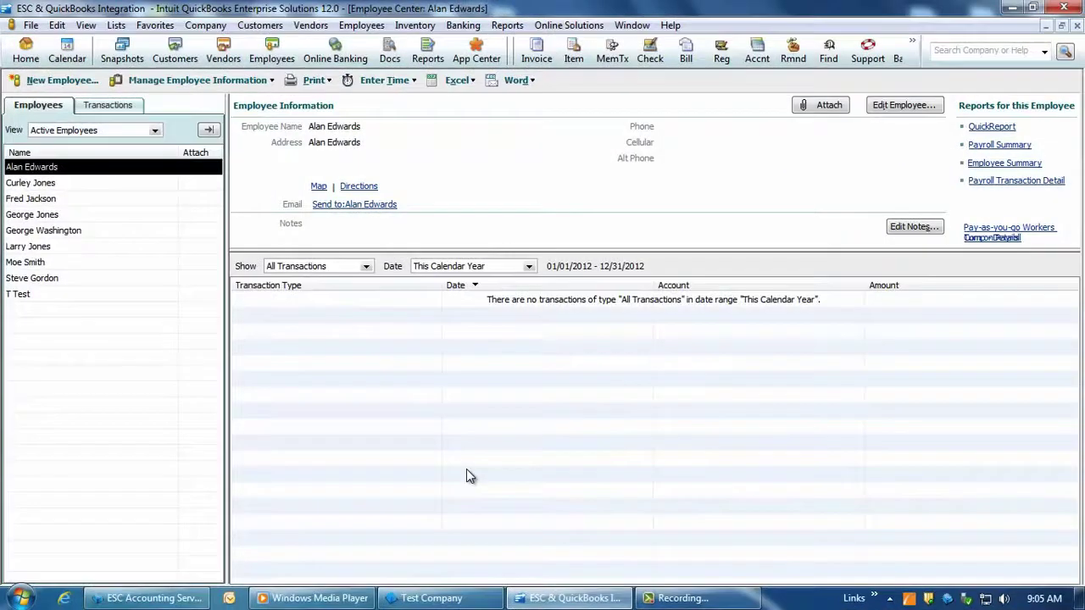
{"action": "left_click", "coordinate": [362, 26]}
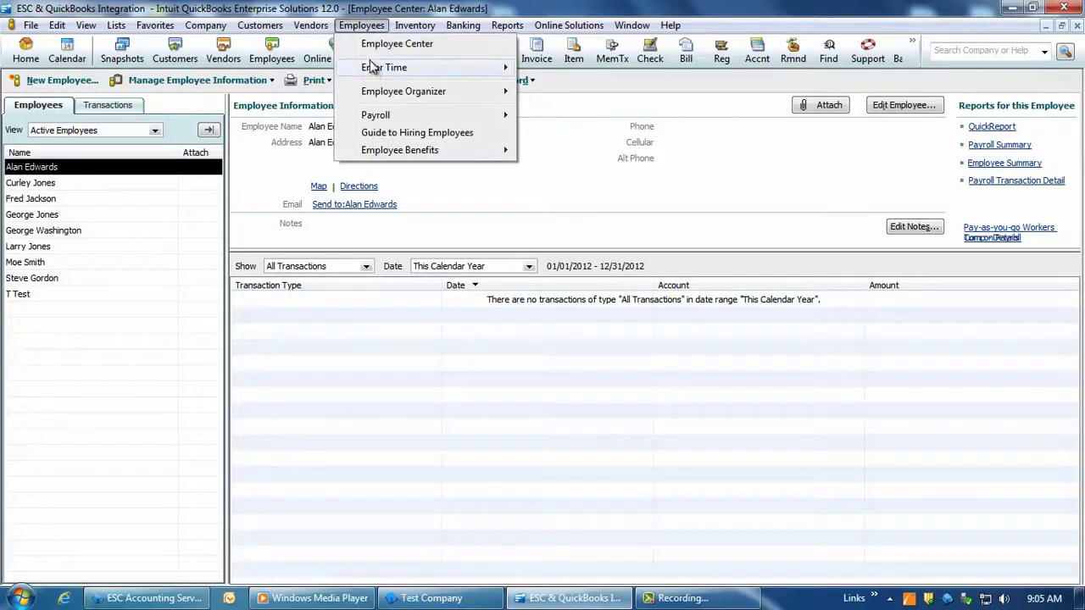
{"action": "mouse_move", "coordinate": [370, 66]}
{"action": "left_click", "coordinate": [549, 68]}
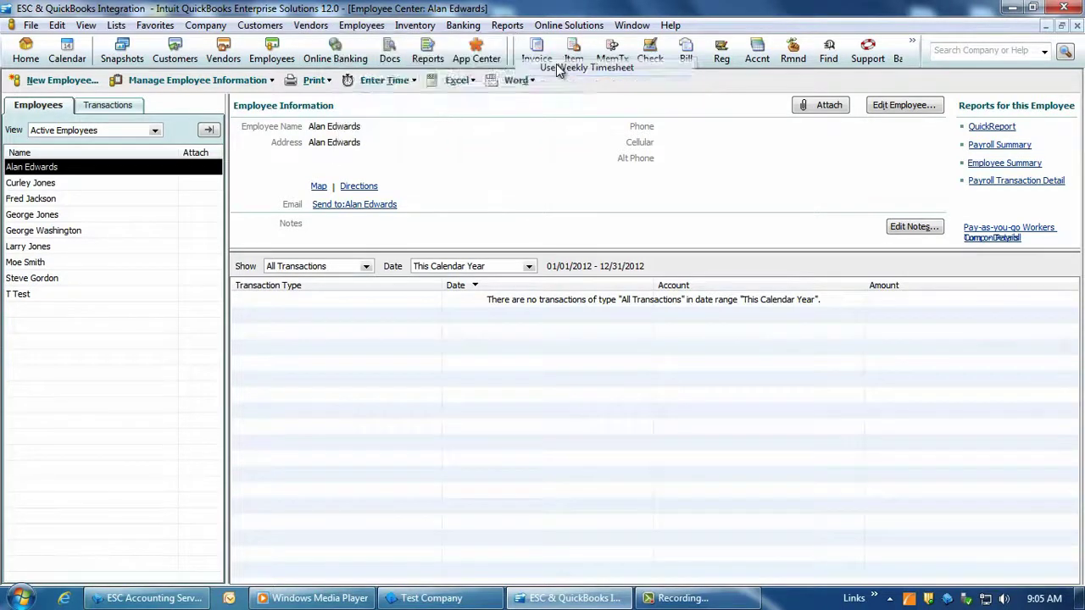
{"action": "left_click", "coordinate": [184, 127]}
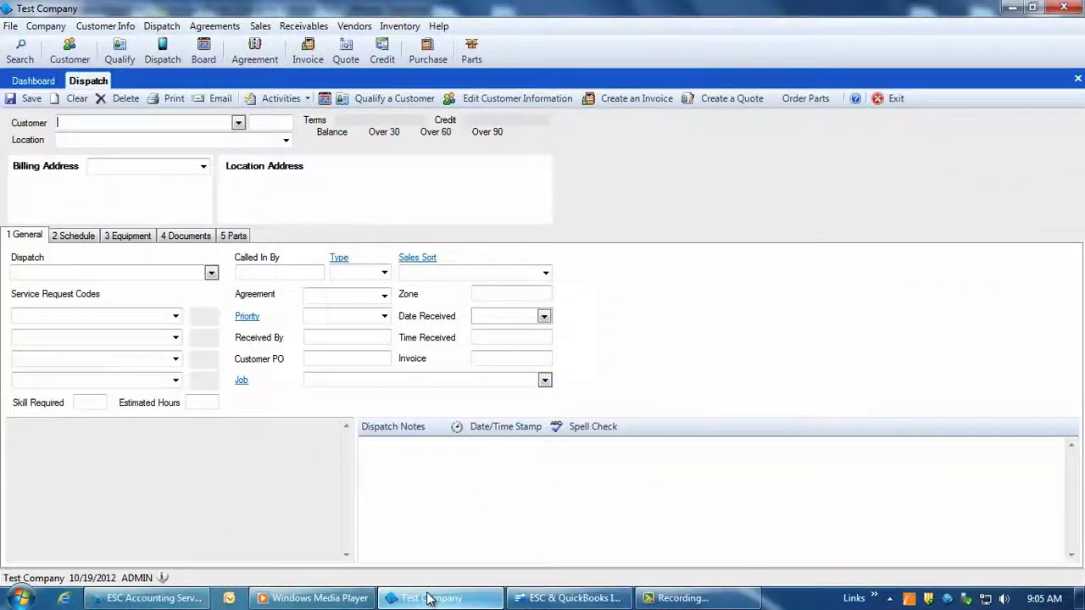
Open the Tech Hours Report settings and begin setting the Dispatch number From filter.
{"action": "left_click", "coordinate": [162, 26]}
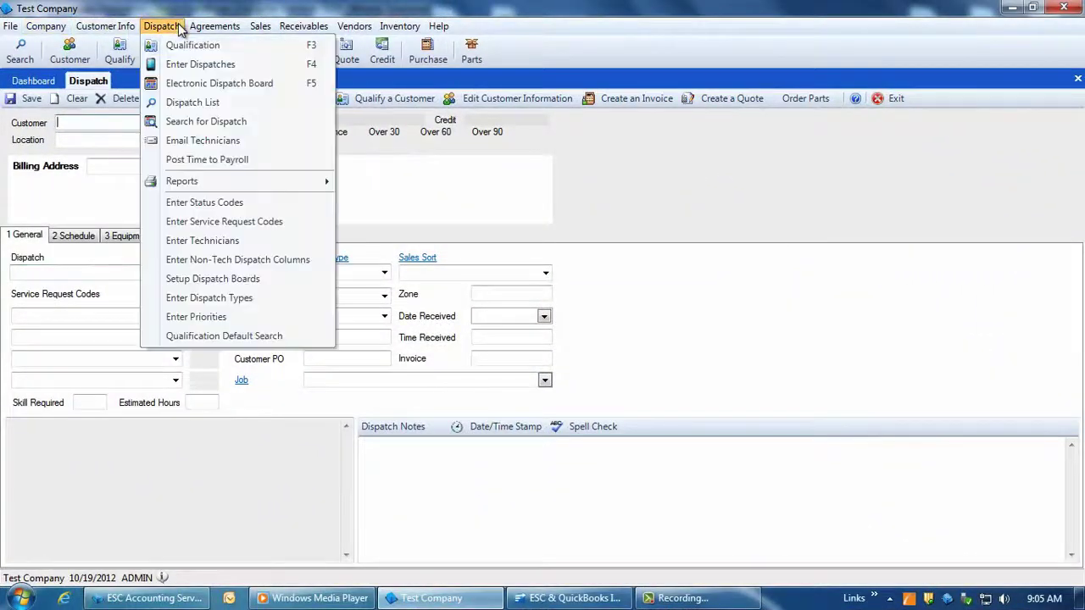
{"action": "mouse_move", "coordinate": [191, 182]}
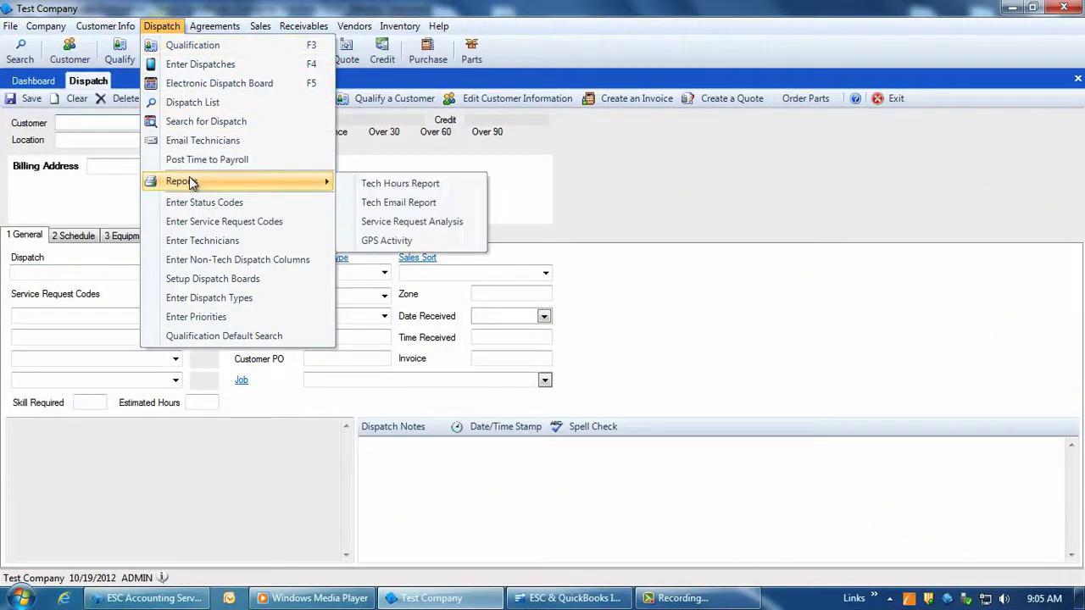
{"action": "left_click", "coordinate": [387, 185]}
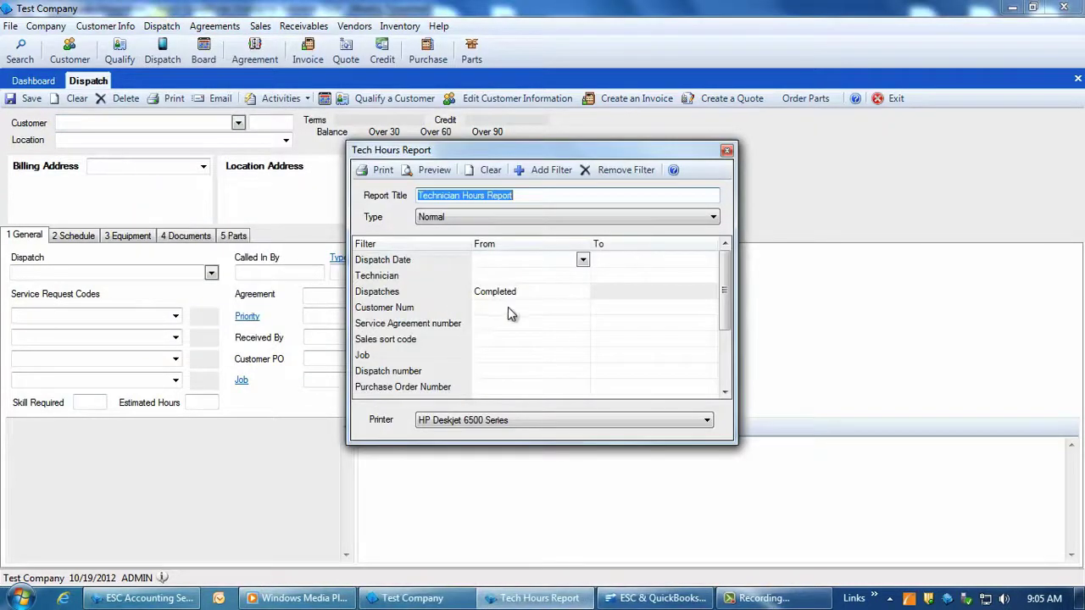
{"action": "left_click", "coordinate": [495, 373]}
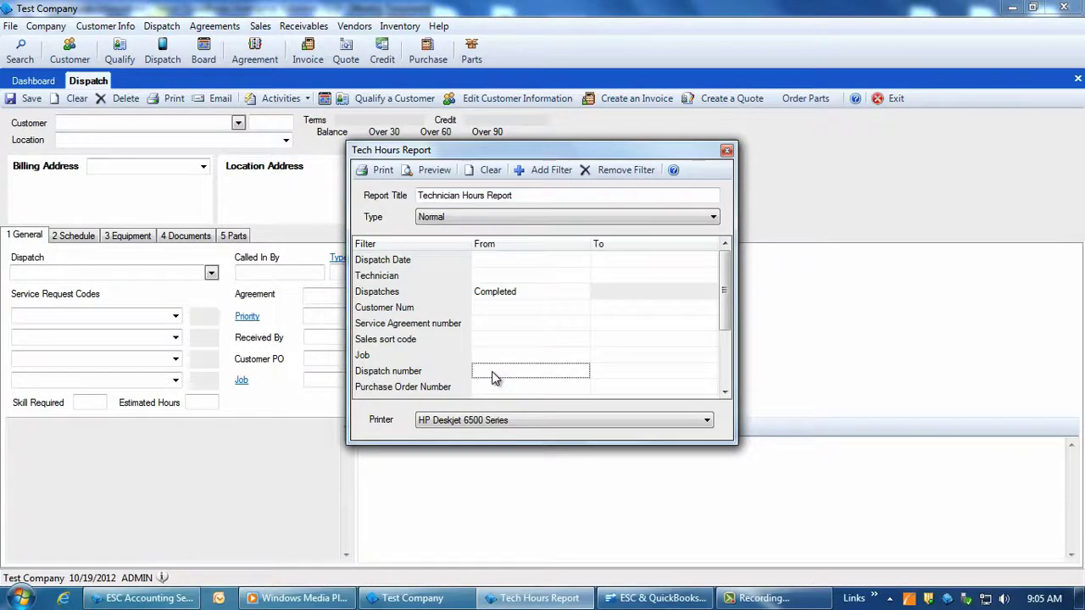